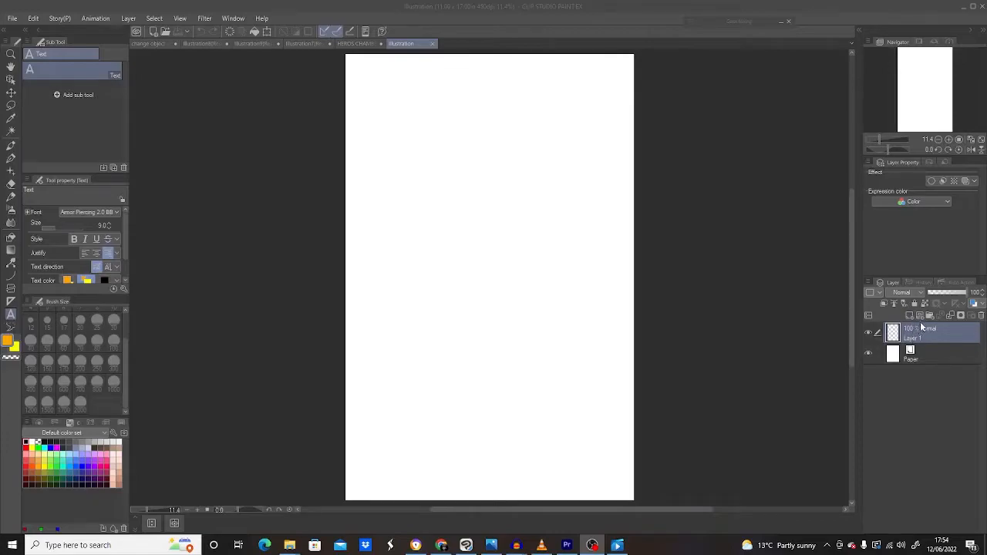
Add two new empty layers above Layer 1 and select the Mapping pen
double_click(922, 318)
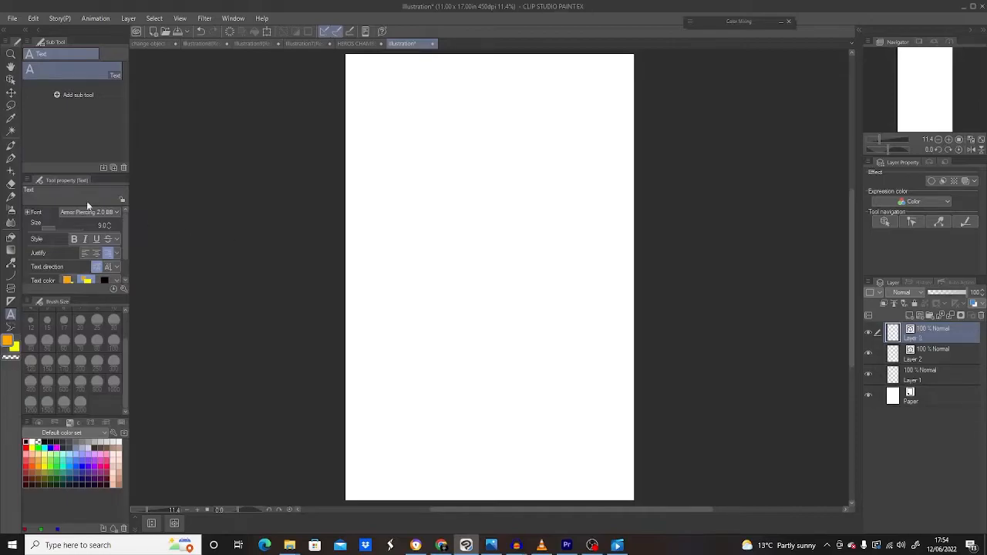
click(11, 158)
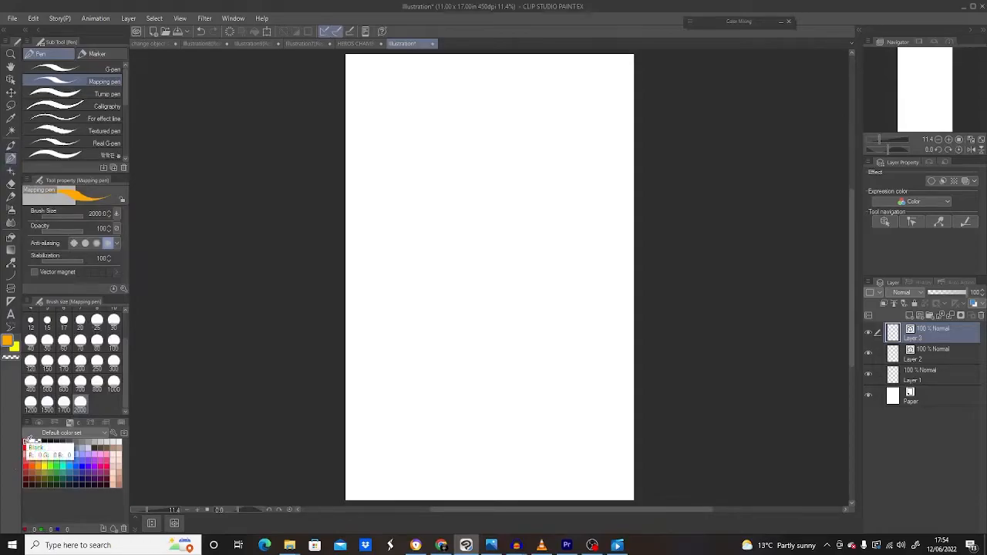
Pick the drawing colour and settle the pen size at 80 after trying 100 and 30
click(32, 441)
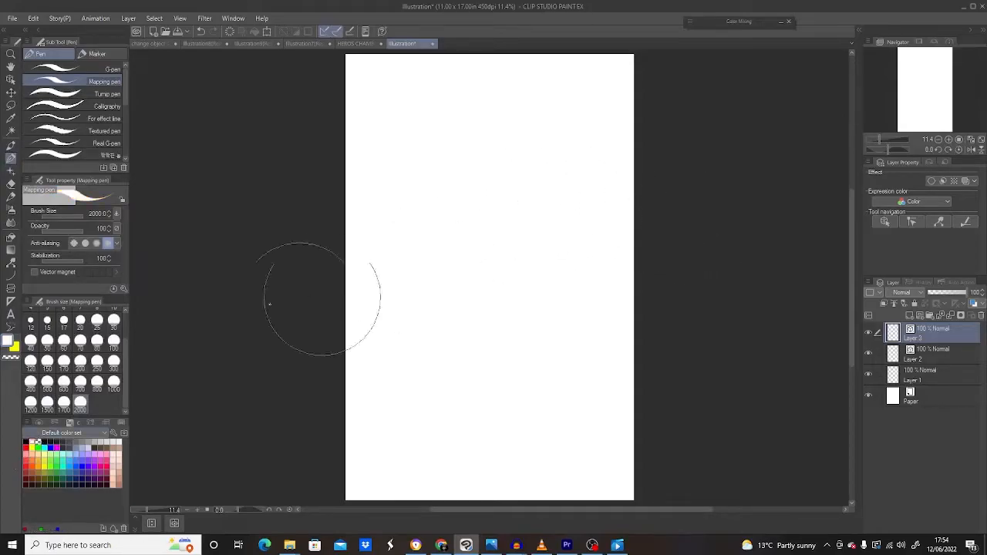
click(114, 340)
scroll(124, 336, up, 2)
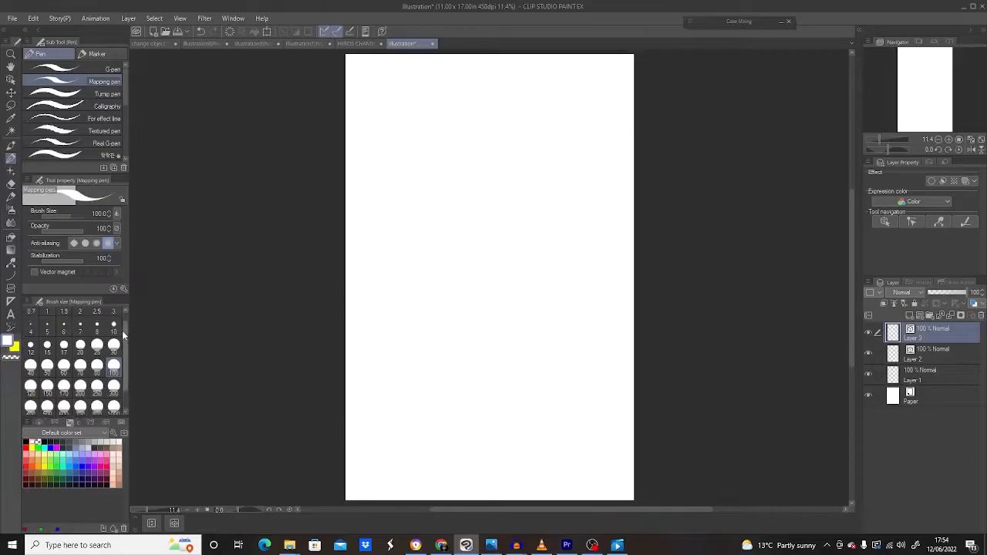
click(113, 344)
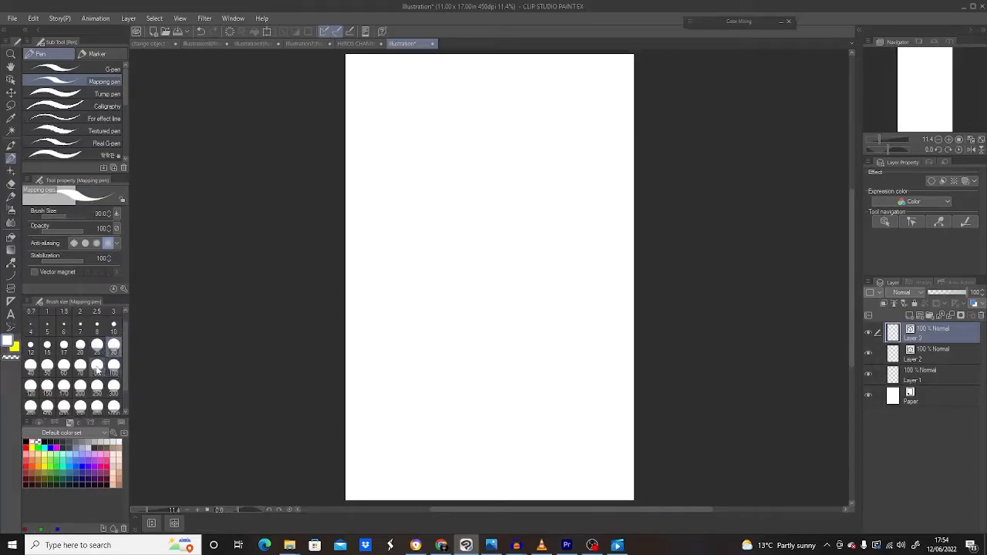
click(97, 367)
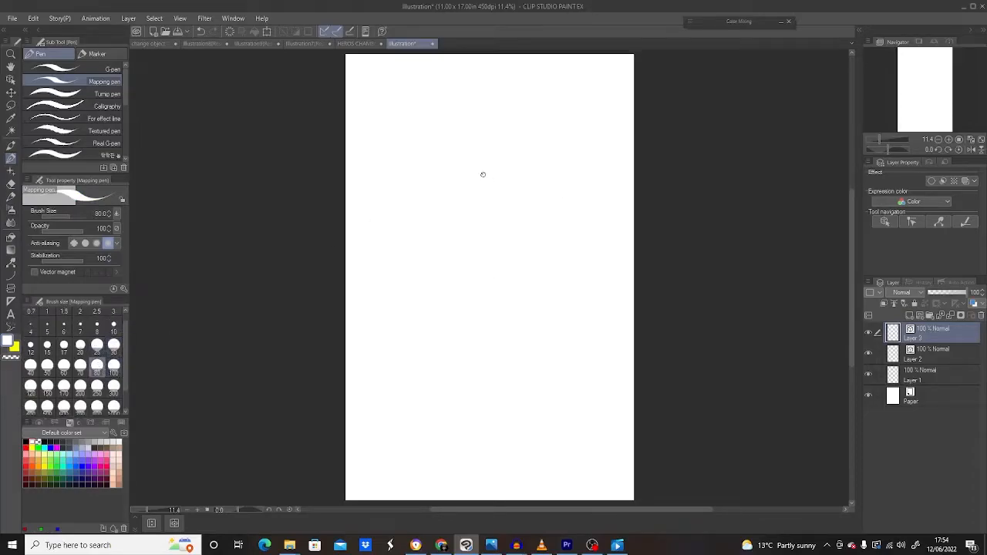
Switch to black, draw a trial freehand curve and erase it
click(26, 442)
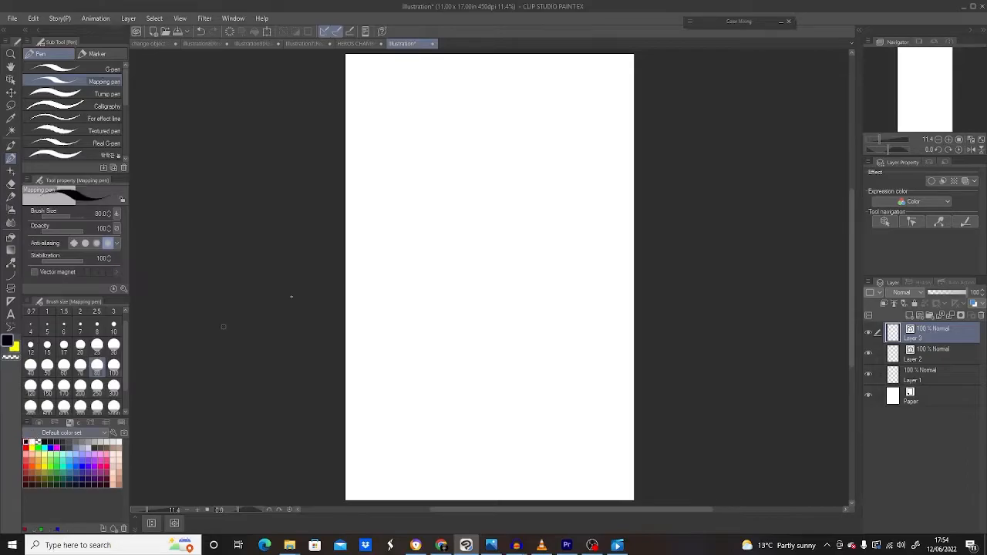
mouse_move(492, 166)
mouse_down()
mouse_move(552, 174)
mouse_move(452, 159)
mouse_move(448, 184)
mouse_up()
click(11, 185)
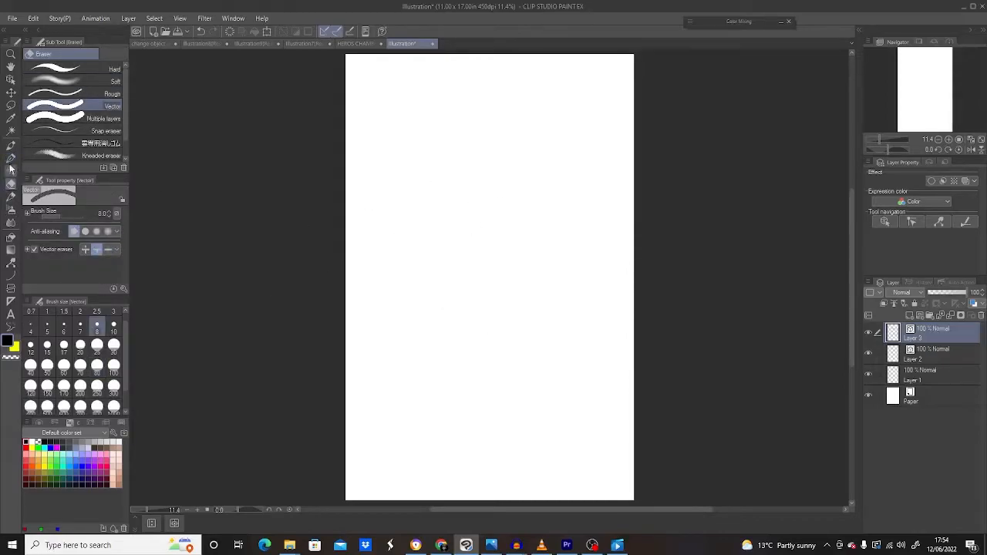
Draw a black freehand ellipse in the upper middle of the page with the pen
click(10, 158)
mouse_move(466, 178)
mouse_down()
mouse_move(430, 266)
mouse_move(562, 260)
mouse_move(505, 174)
mouse_move(456, 175)
mouse_up()
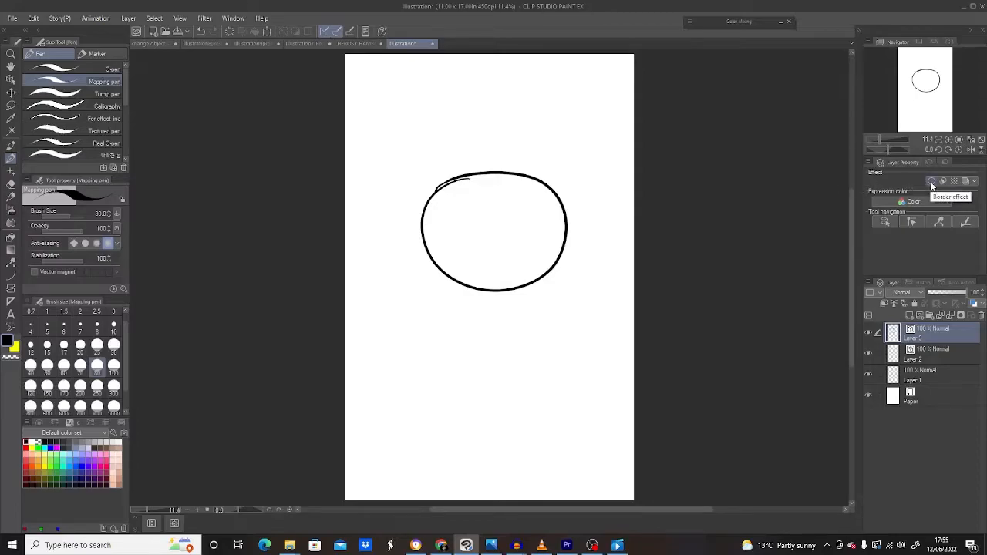
Enable the layer's Border effect with a red (FF0000) edge colour around the ellipse
click(930, 182)
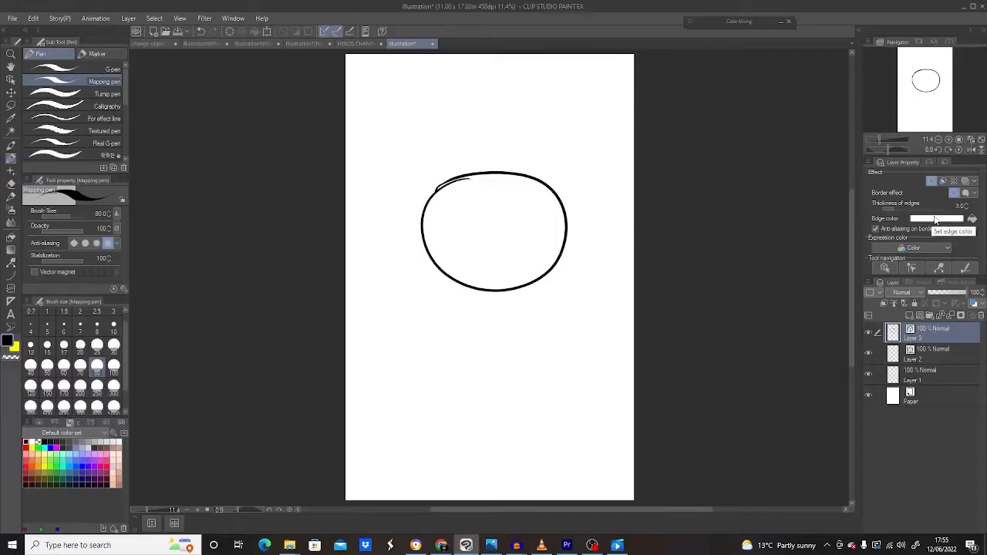
click(935, 220)
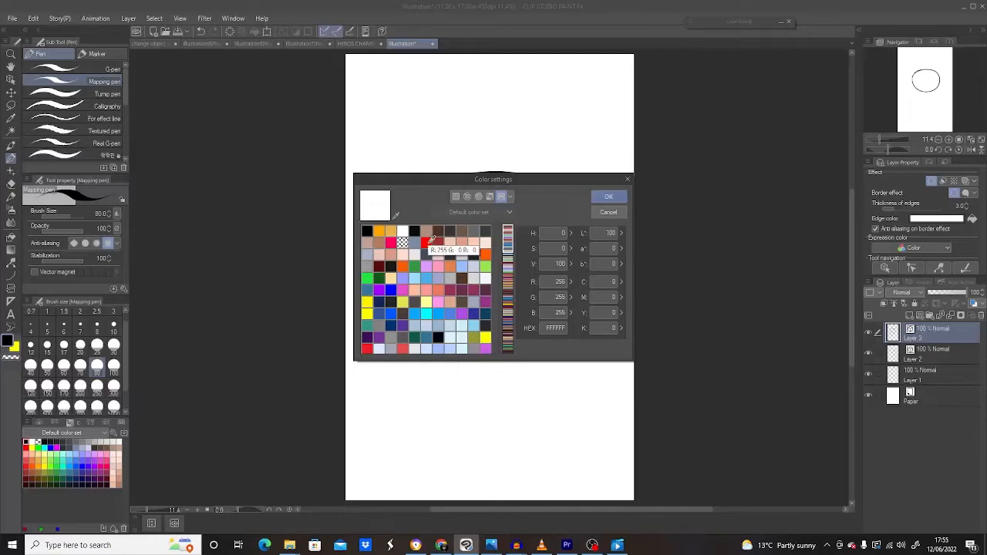
click(429, 241)
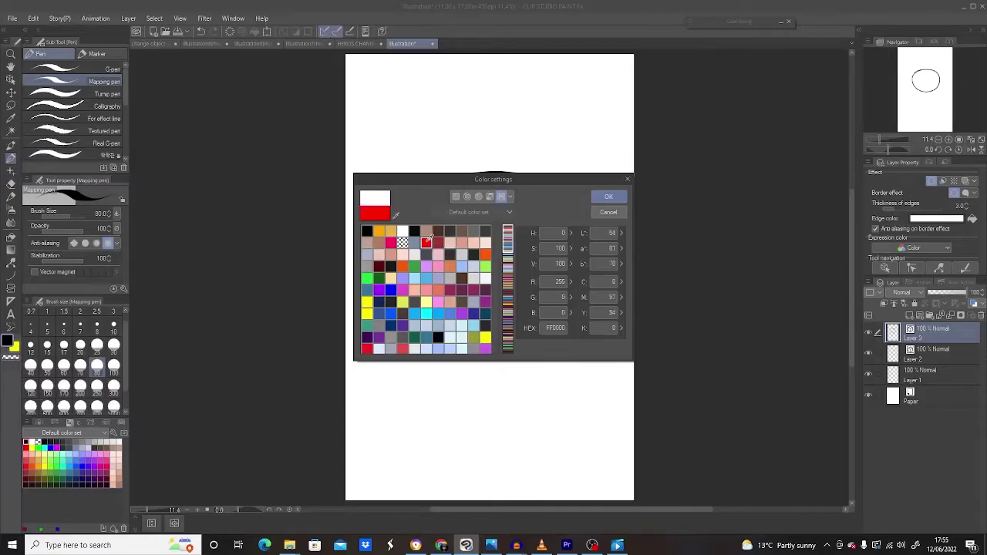
click(602, 197)
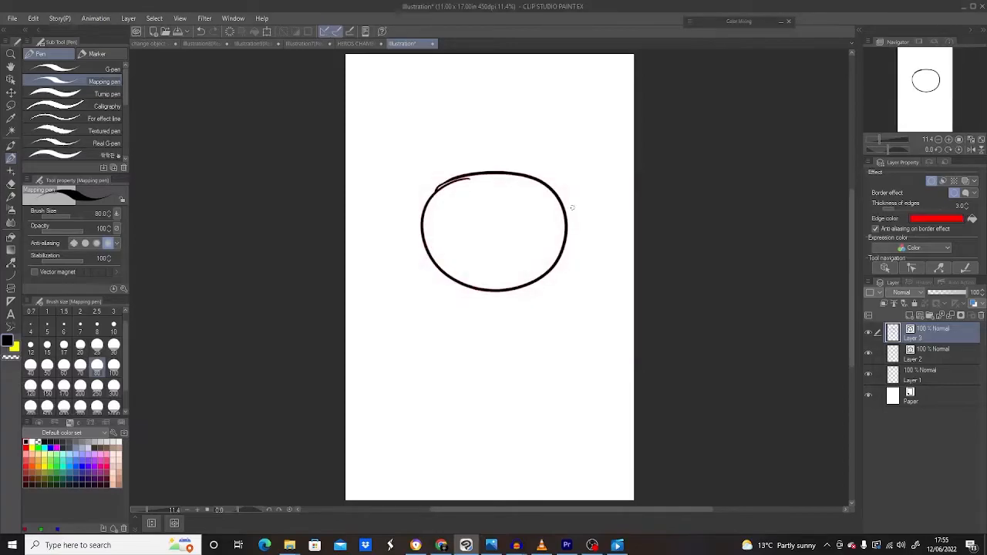
scroll(514, 191, up, 1)
scroll(489, 170, up, 1)
scroll(489, 167, up, 3)
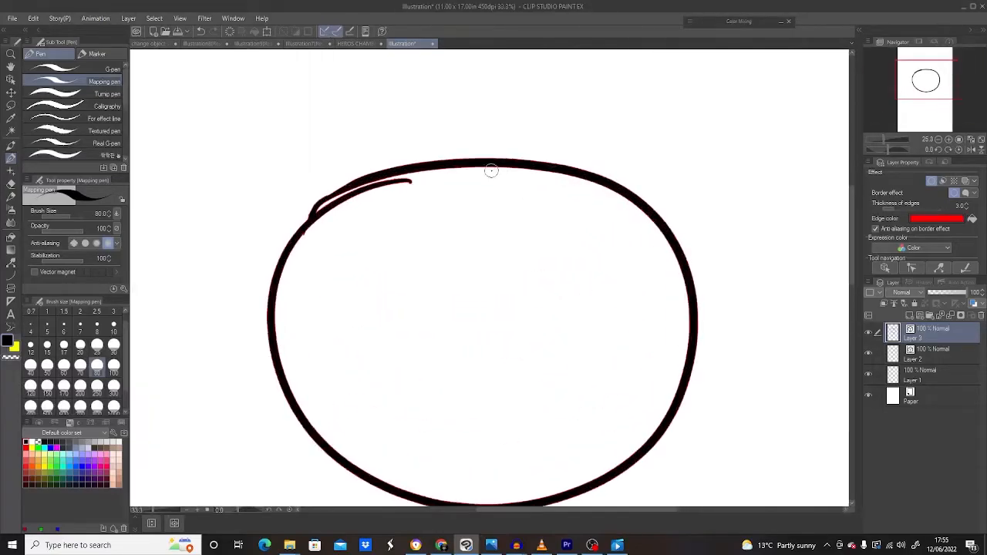
scroll(444, 171, up, 1)
scroll(440, 160, up, 2)
scroll(439, 161, up, 2)
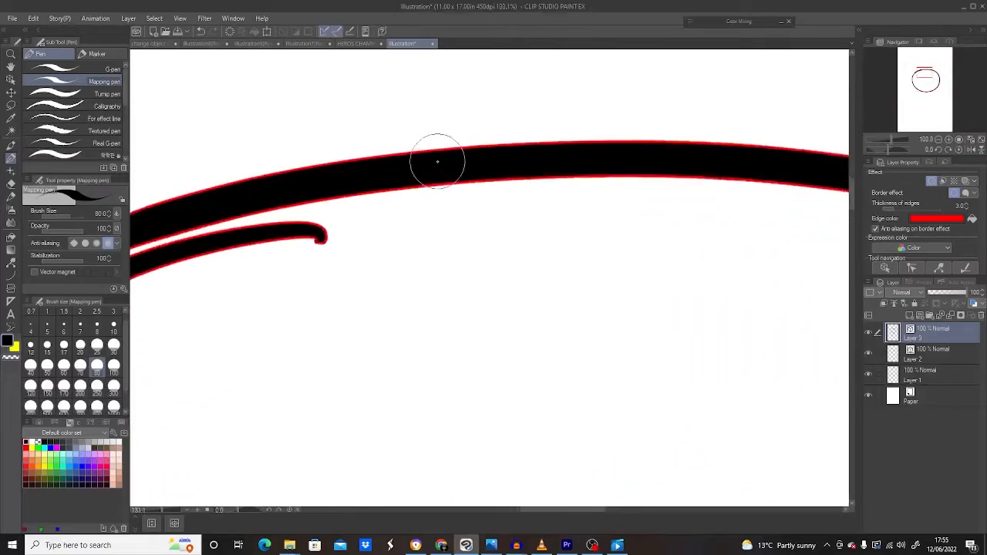
scroll(437, 161, up, 2)
scroll(437, 162, up, 1)
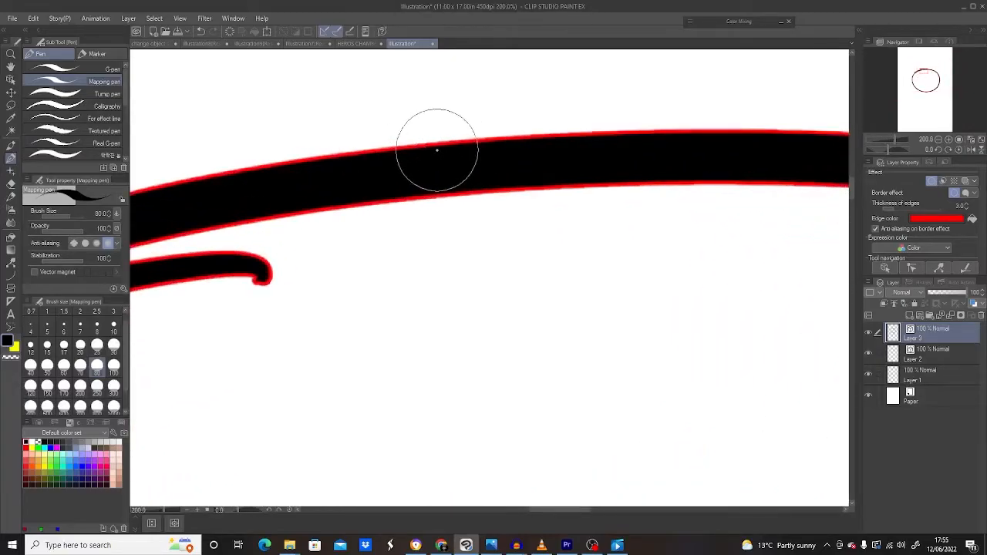
scroll(441, 153, down, 3)
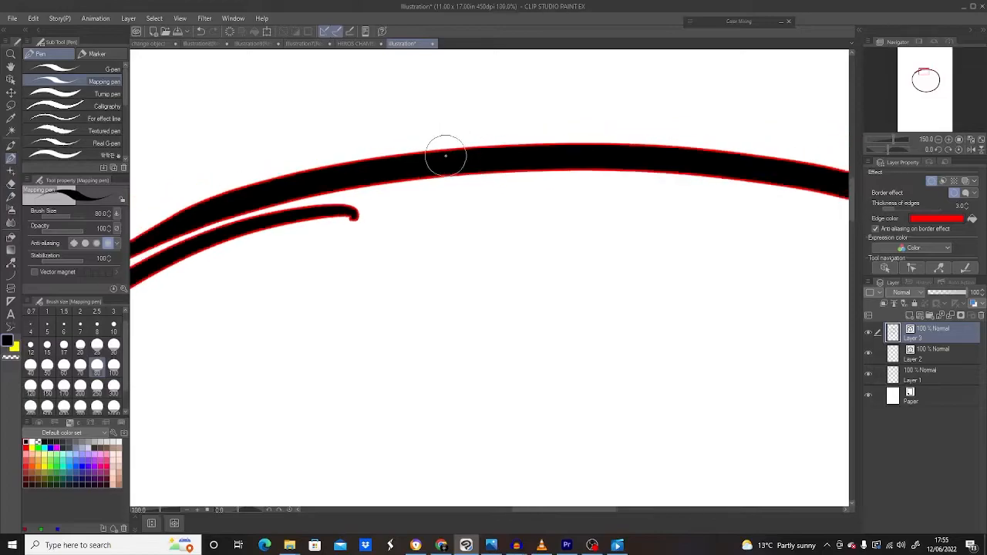
scroll(444, 154, down, 3)
scroll(445, 156, down, 2)
scroll(446, 158, down, 1)
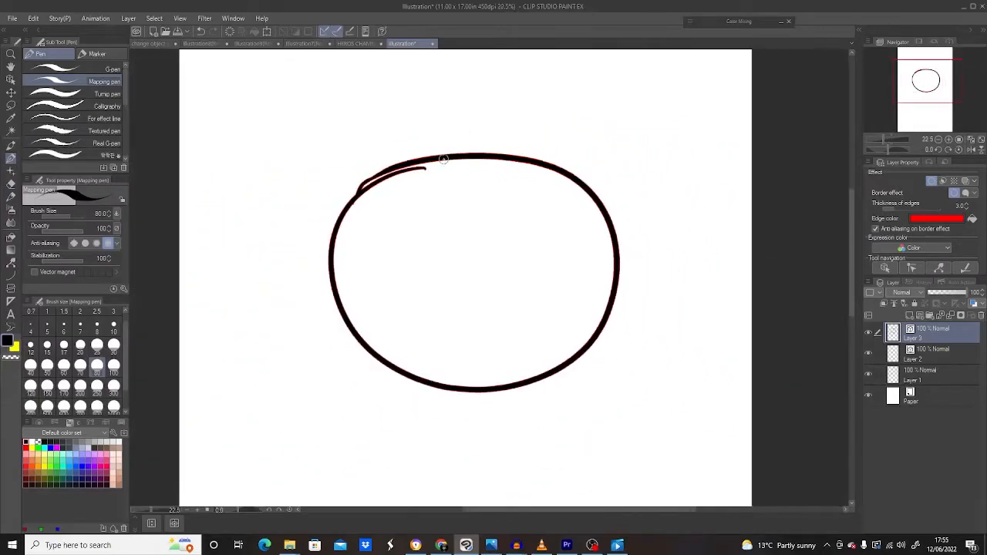
scroll(446, 159, up, 1)
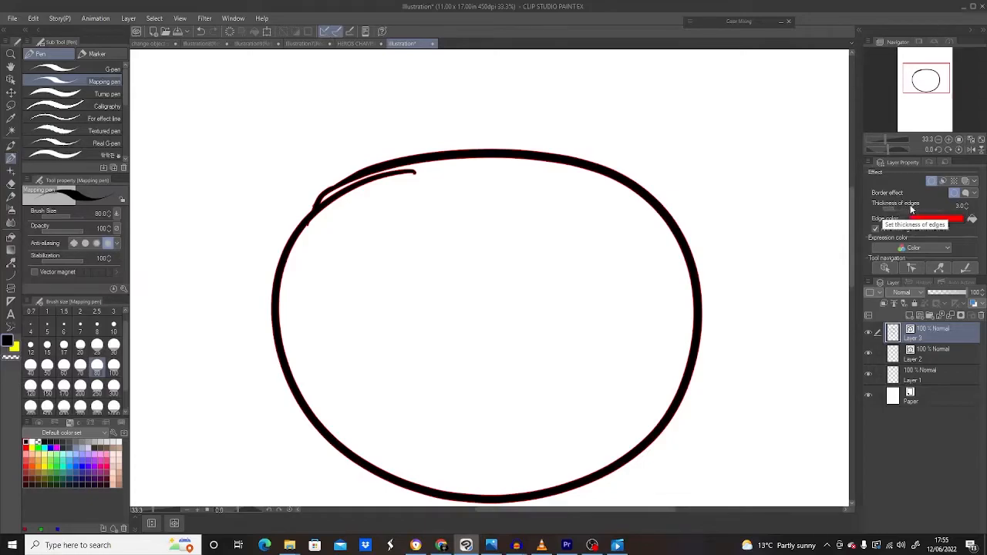
Raise the border's Thickness of edges to about 30 for a thick red outline
click(968, 206)
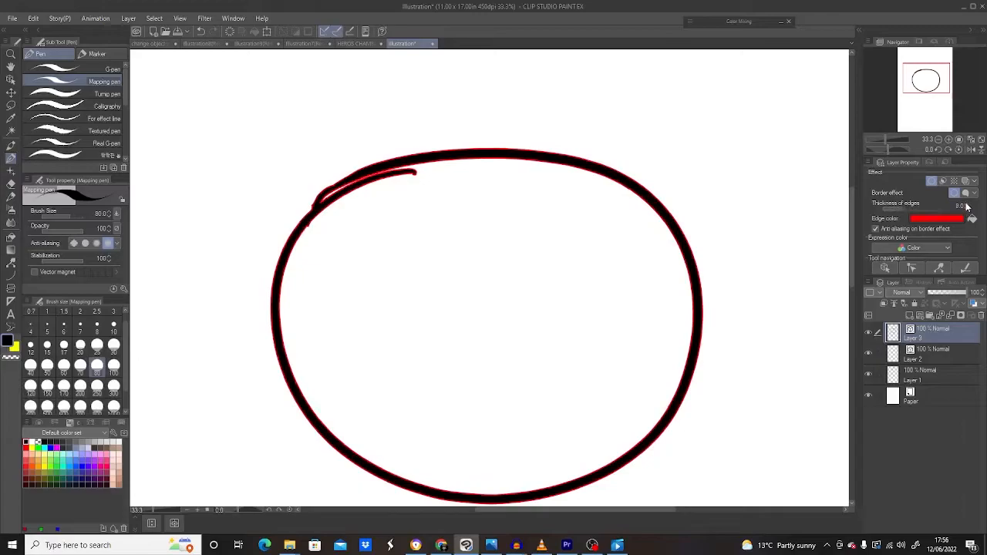
drag(969, 207, 933, 210)
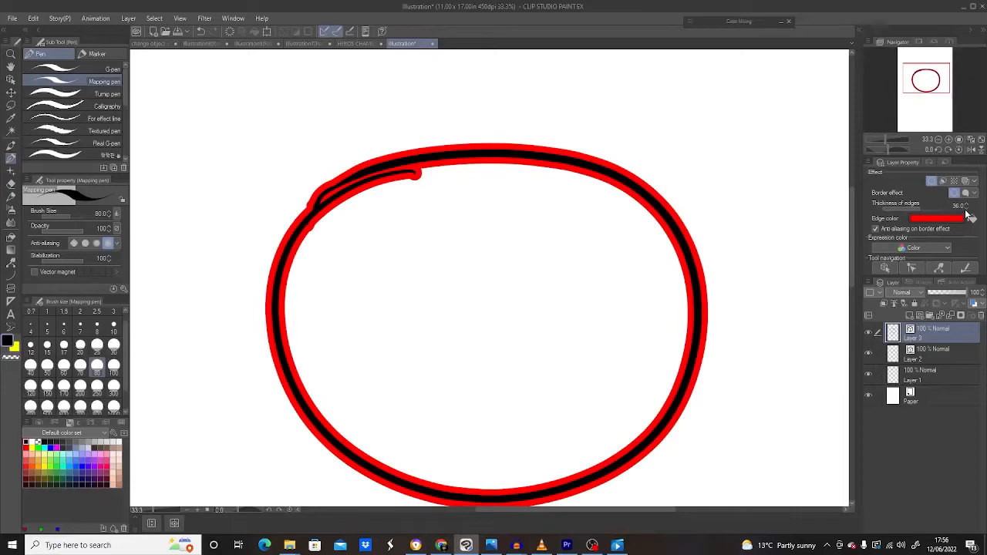
click(968, 213)
mouse_move(968, 212)
mouse_down()
mouse_move(887, 212)
mouse_move(925, 215)
mouse_up()
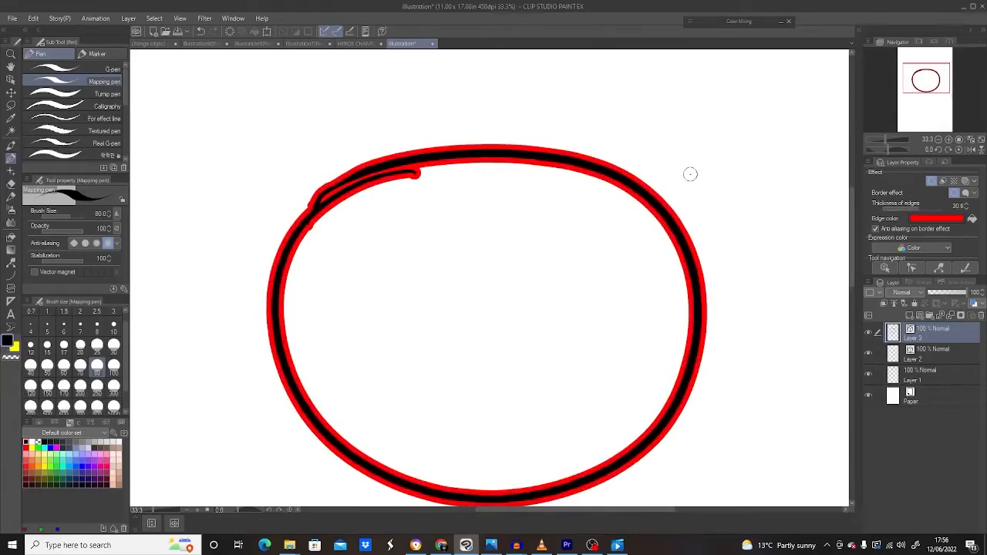
scroll(690, 175, down, 2)
scroll(690, 175, up, 2)
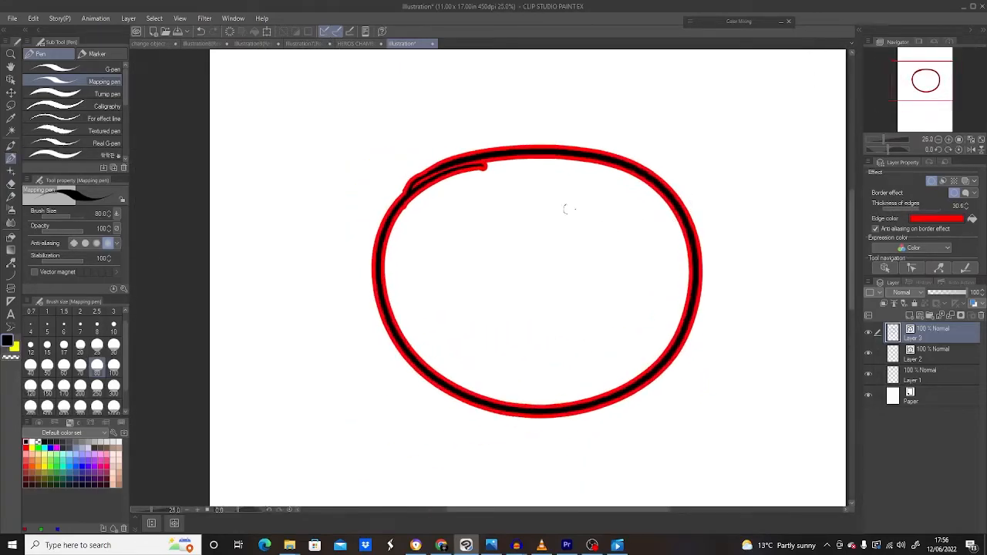
scroll(590, 238, down, 2)
scroll(588, 245, up, 1)
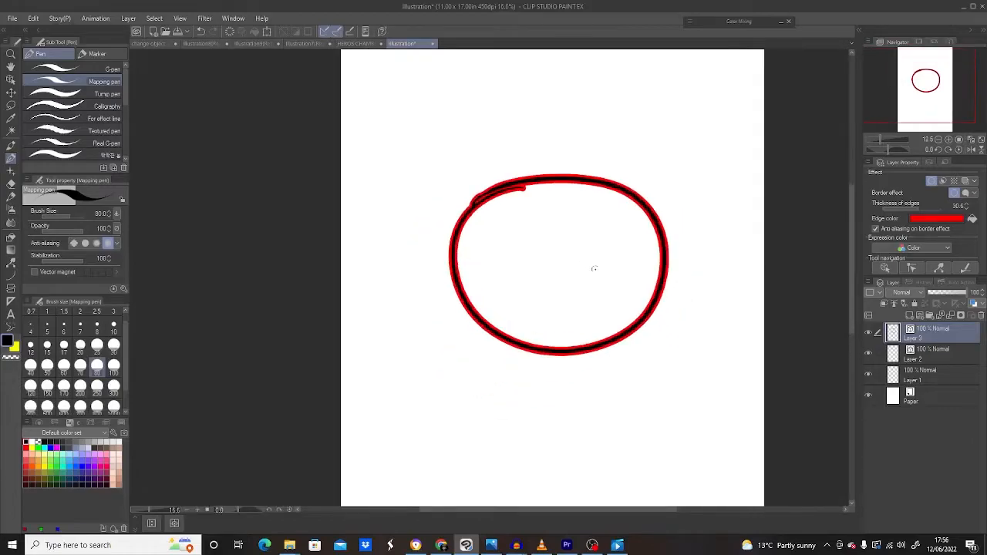
scroll(592, 269, up, 1)
scroll(583, 274, down, 1)
scroll(572, 276, down, 1)
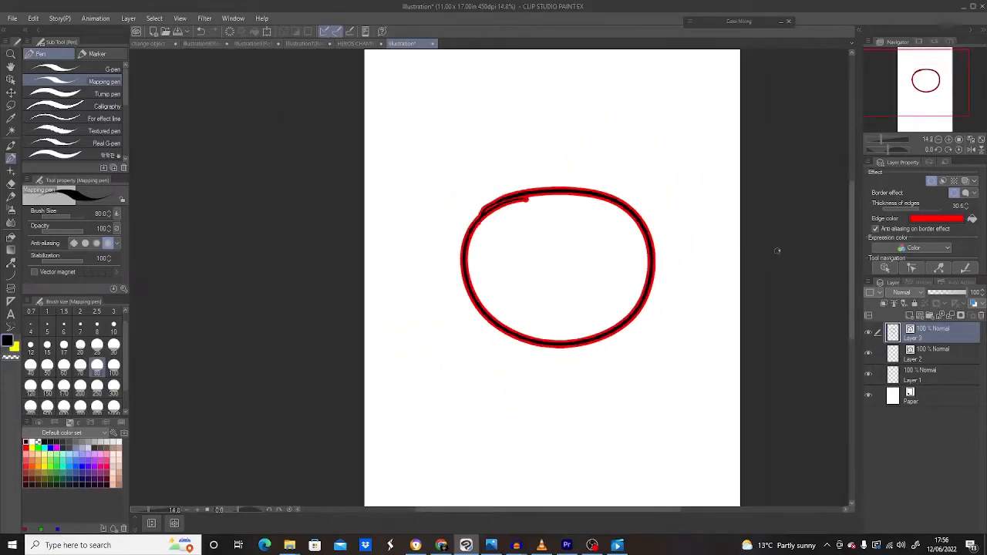
drag(848, 242, 851, 331)
scroll(518, 289, up, 1)
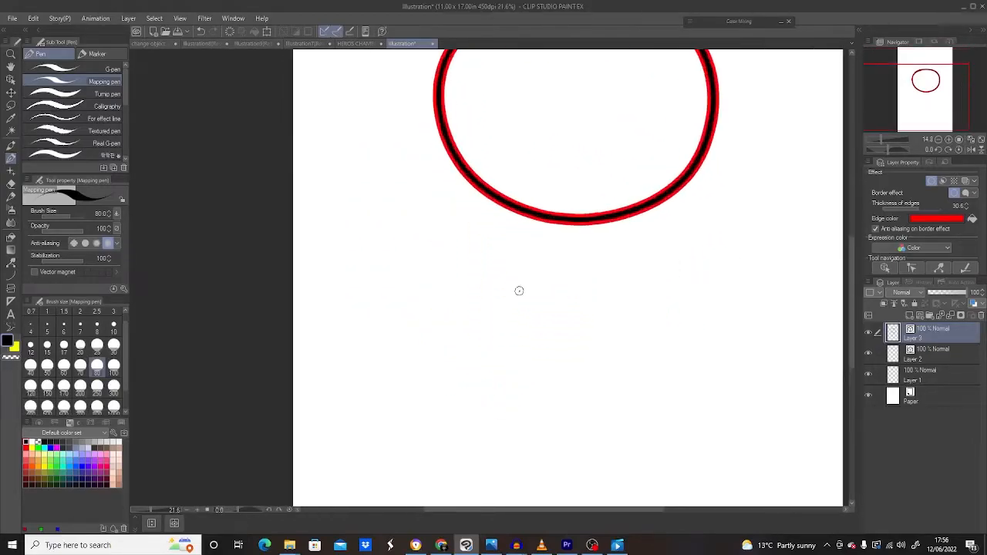
scroll(518, 289, up, 1)
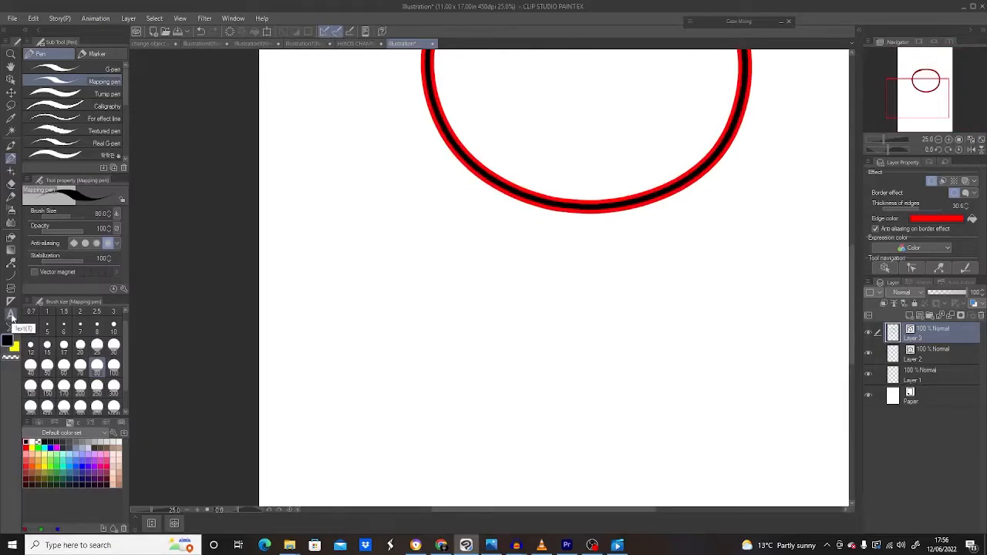
Select the Text tool with the BadaBoom BB comic font
click(11, 314)
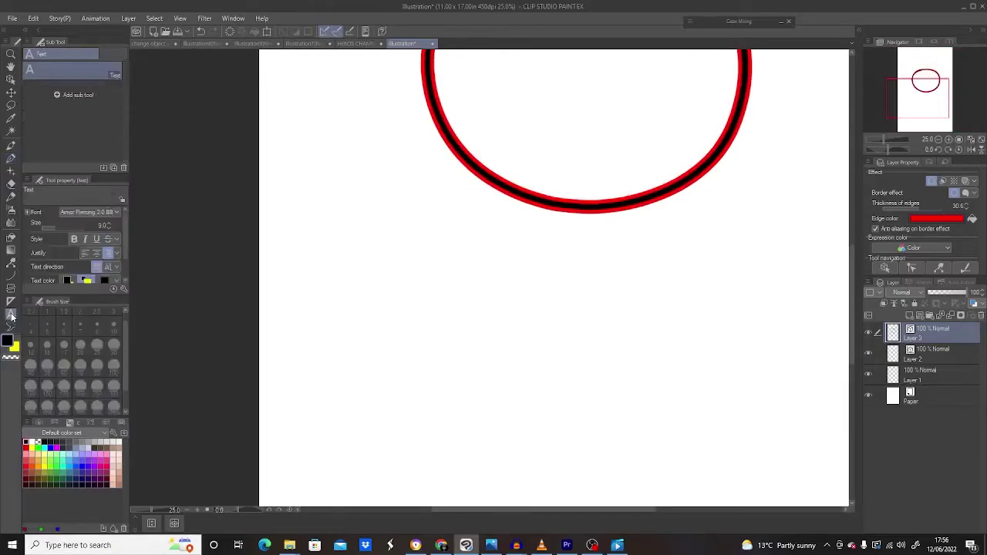
click(85, 211)
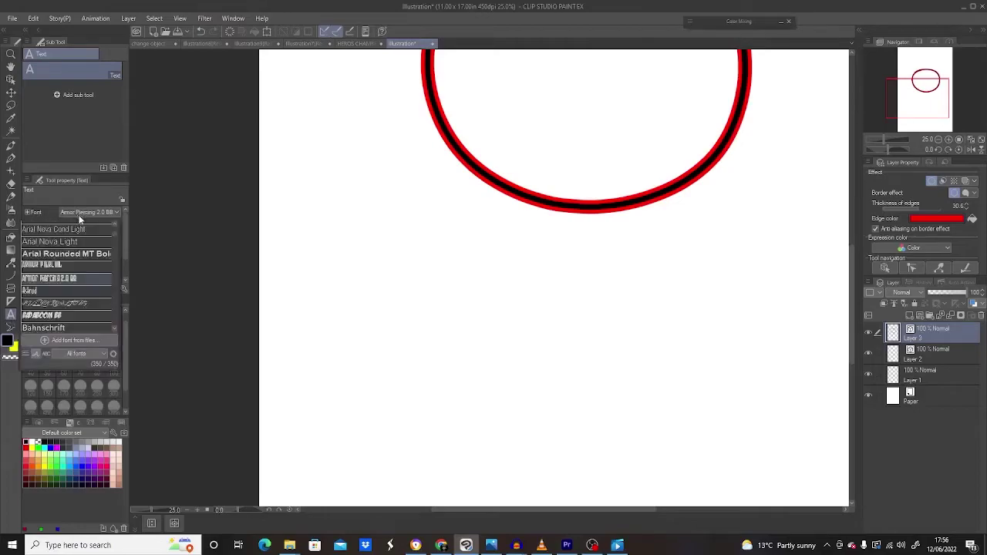
click(43, 314)
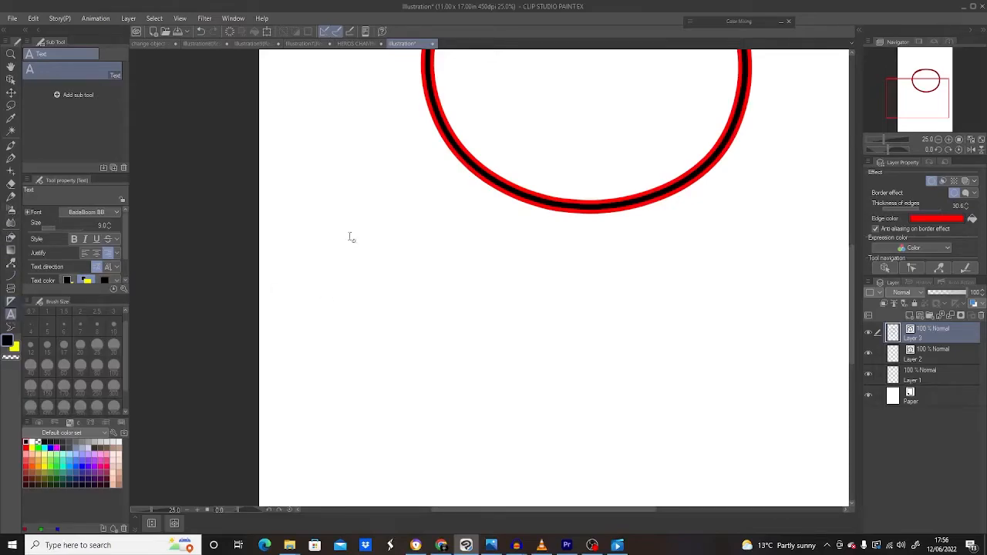
Start a text box below the circle at size 84 in black for typing CHARLES
click(383, 279)
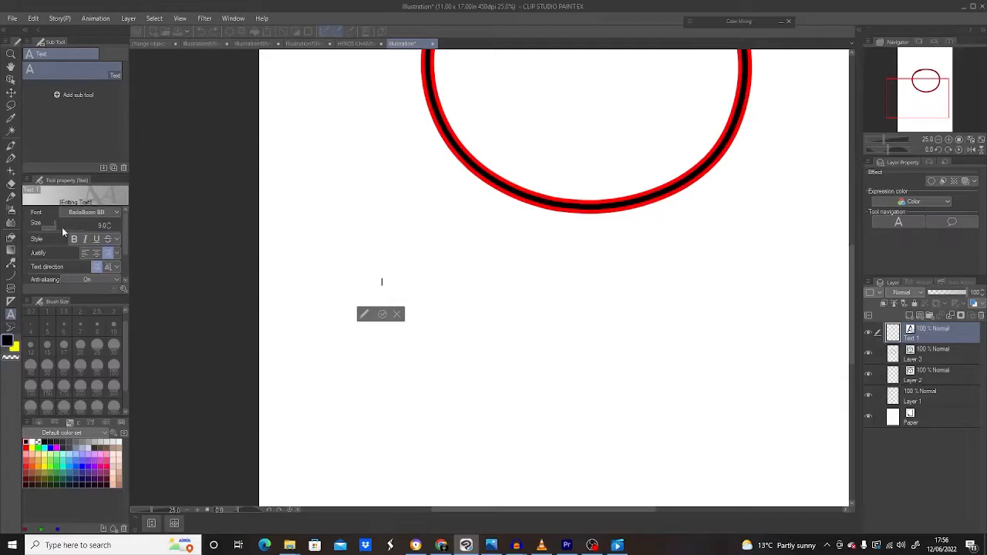
key(x)
drag(62, 227, 69, 224)
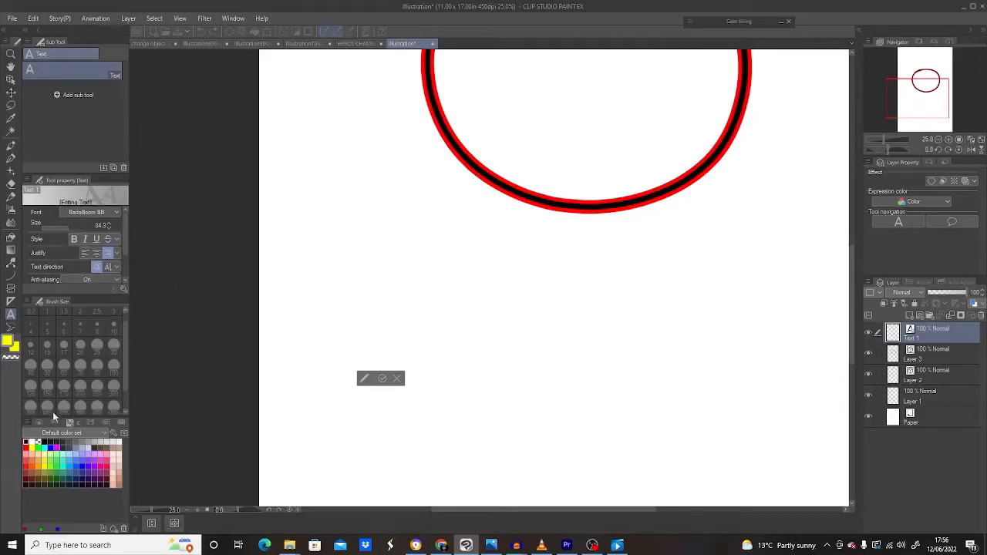
click(26, 439)
text(CHA)
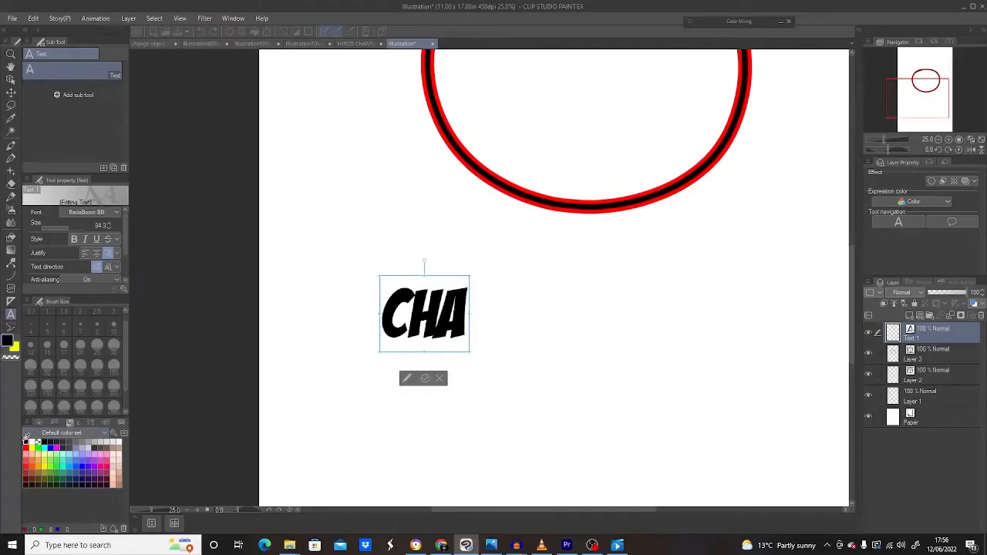
text(RLES)
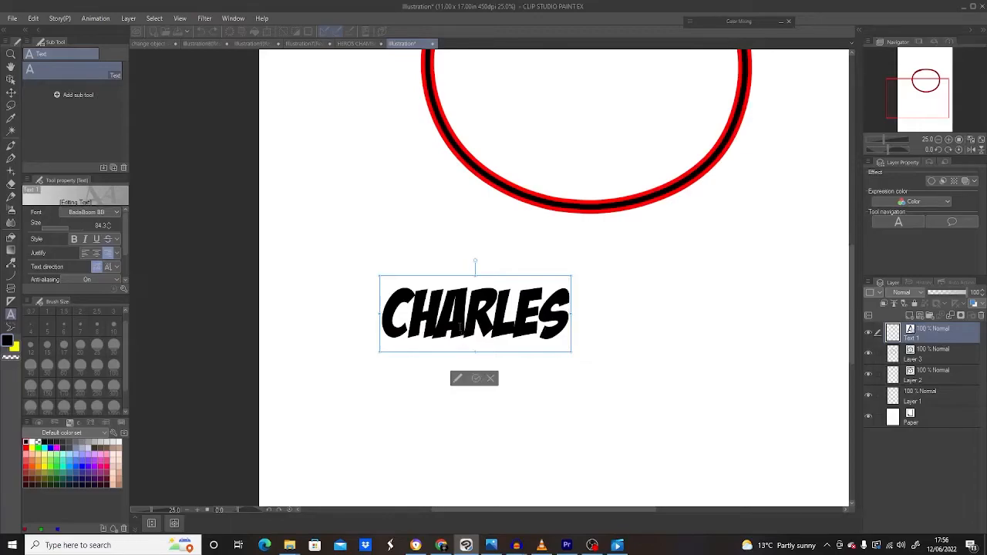
Commit the CHARLES text, check the circle layer's border settings, and reselect the text layer
click(475, 379)
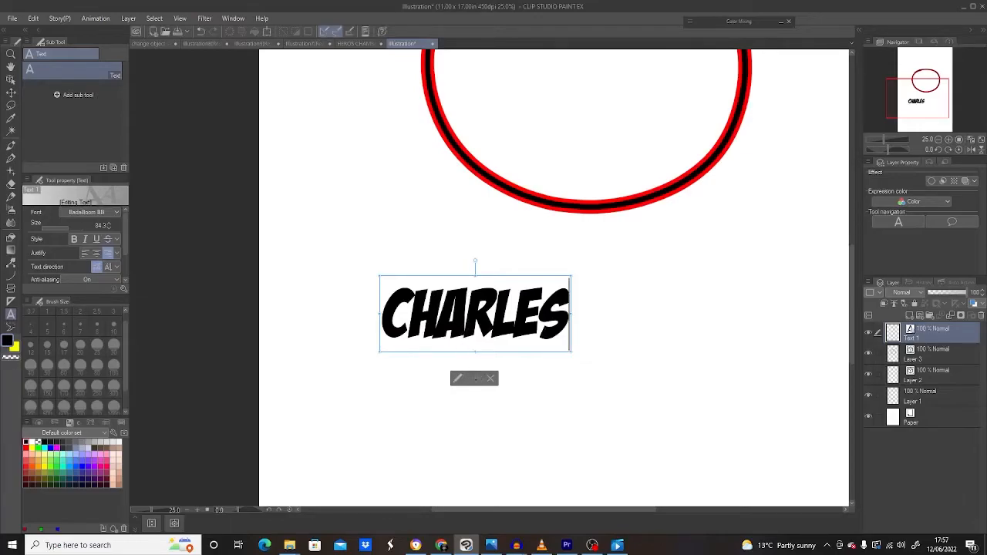
click(921, 358)
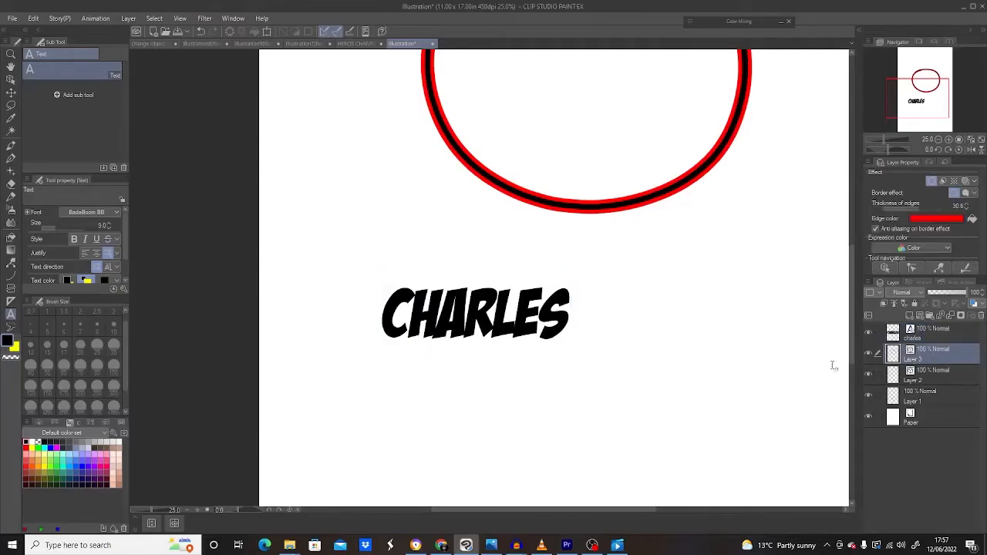
click(939, 336)
click(940, 352)
click(917, 334)
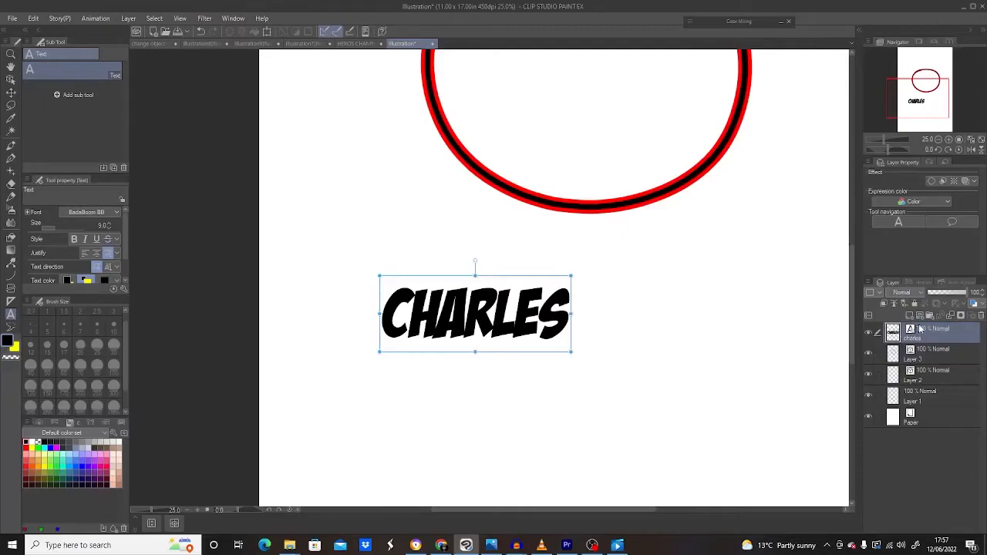
Enable a Border effect on the CHARLES layer with a pure blue (0000FF) edge colour
click(931, 181)
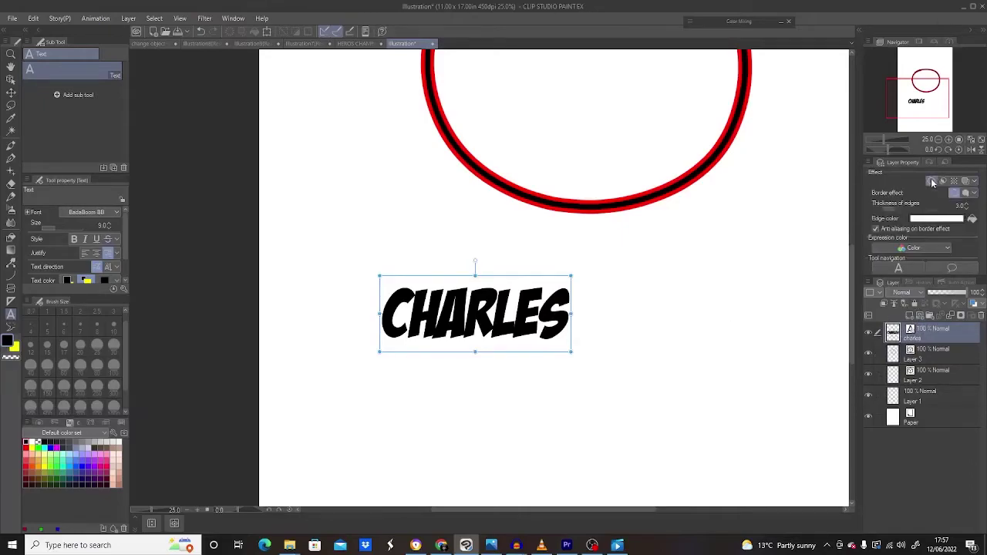
click(922, 221)
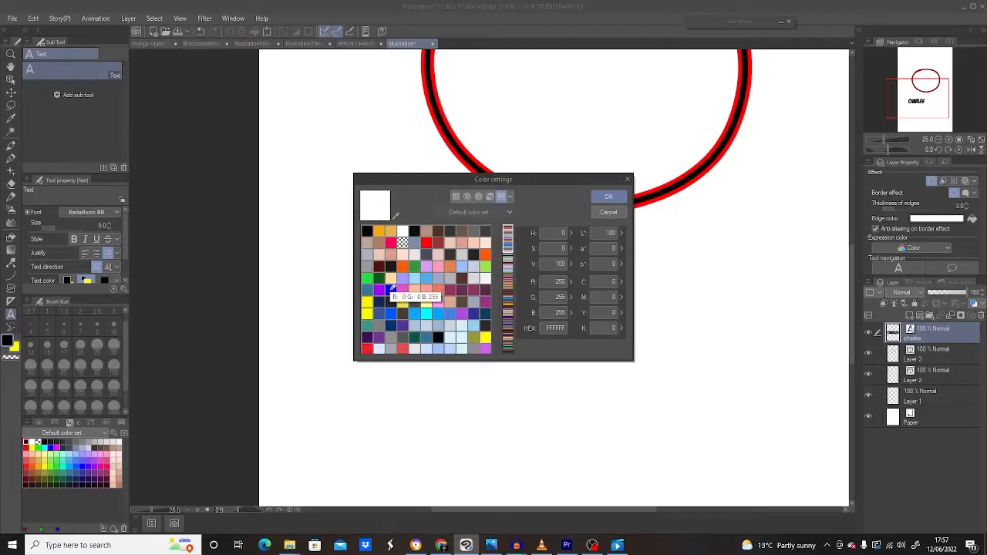
click(391, 289)
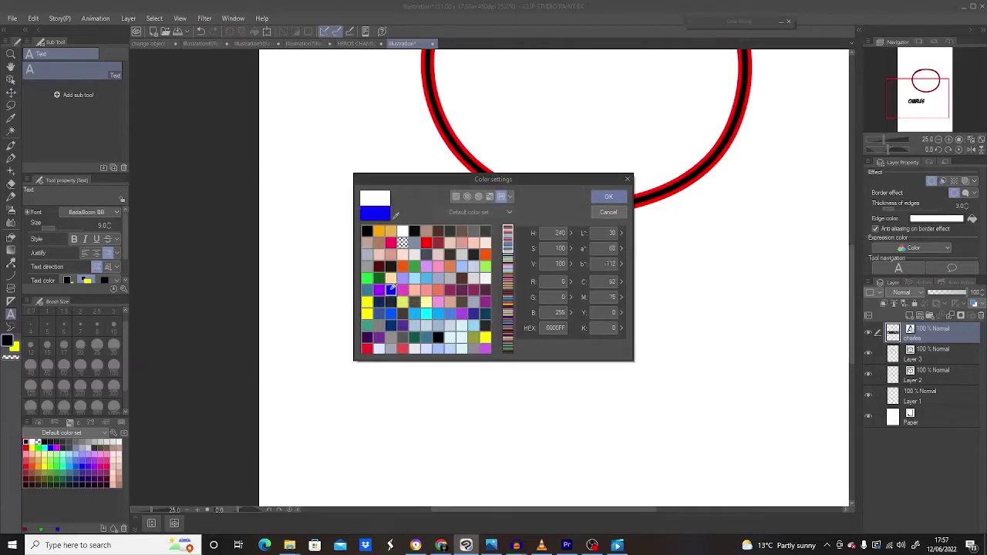
click(618, 197)
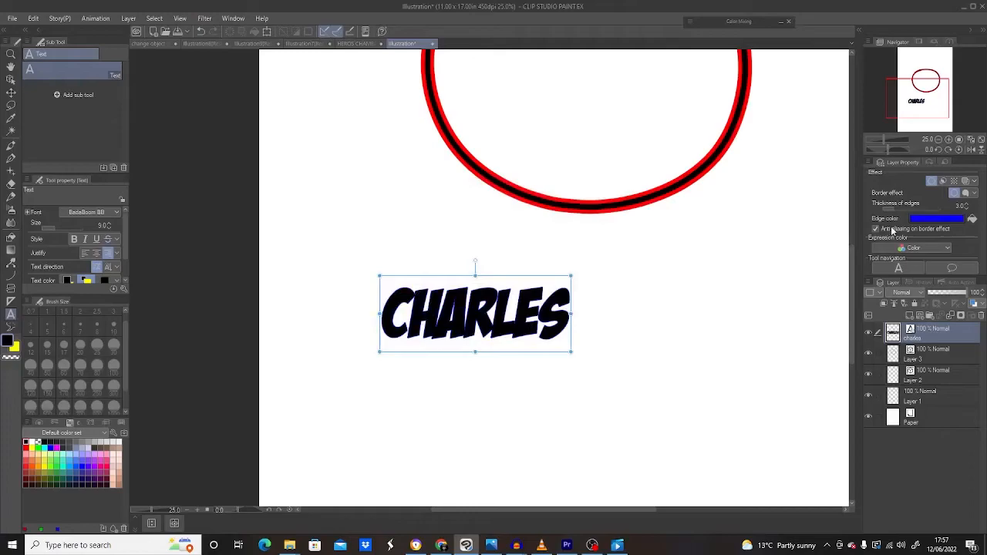
scroll(444, 311, up, 1)
scroll(445, 312, up, 1)
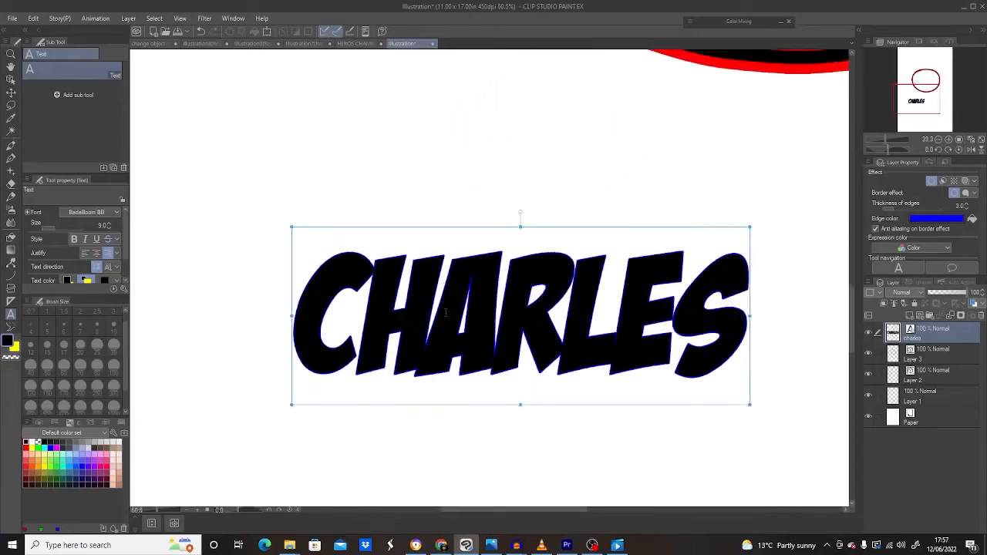
scroll(445, 312, up, 1)
scroll(444, 311, down, 2)
scroll(445, 312, up, 1)
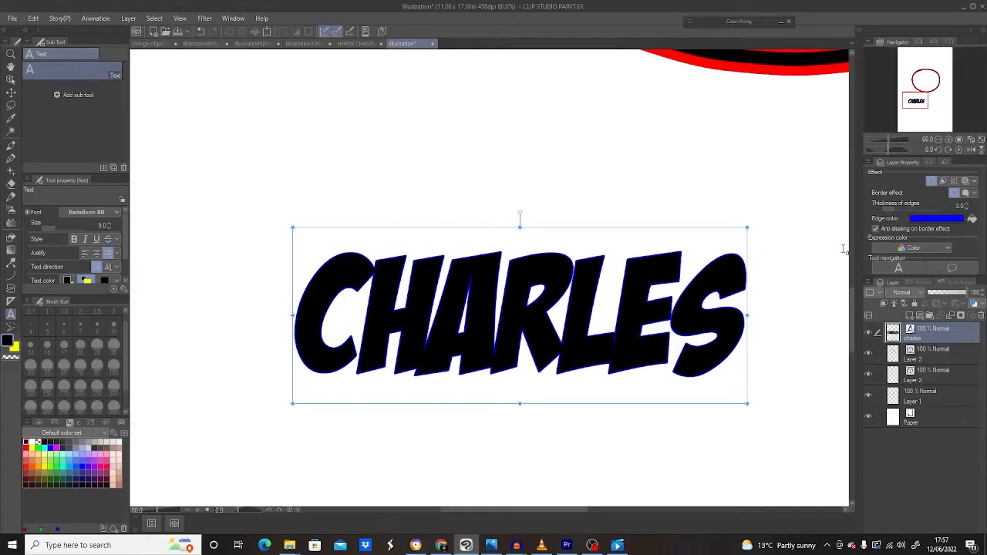
Zoom out to see the whole circle and lettering
key(ctrl+minus)
key(ctrl+minus)
scroll(512, 304, up, 1)
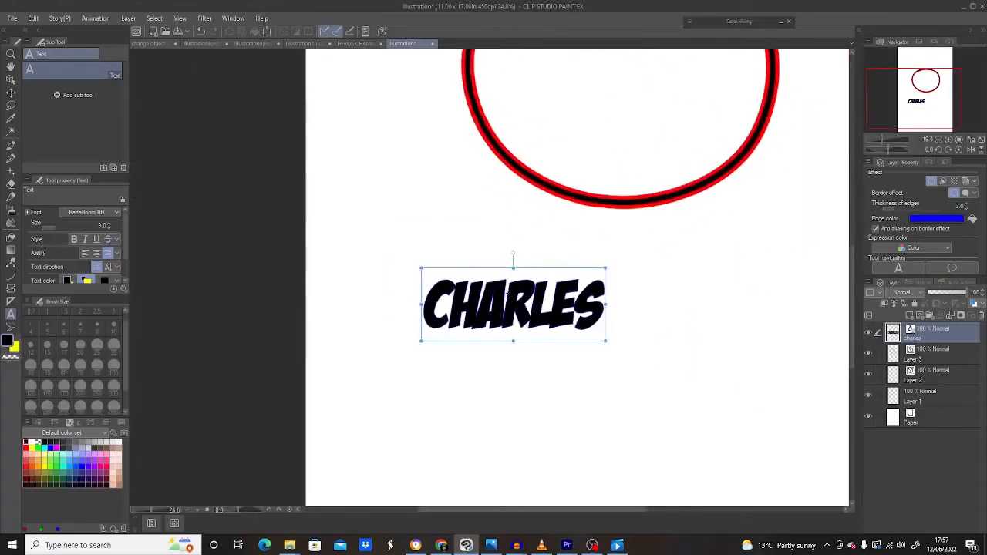
scroll(512, 305, down, 1)
scroll(511, 304, up, 2)
scroll(520, 291, up, 1)
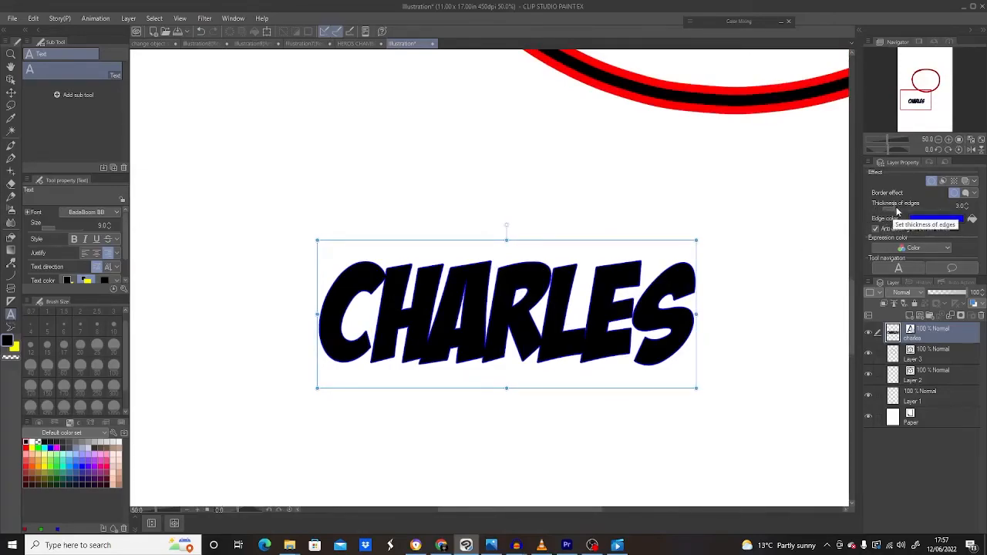
Raise the text border's Thickness of edges to 14.0 for a thick blue outline
drag(895, 208, 967, 208)
scroll(968, 207, up, 2)
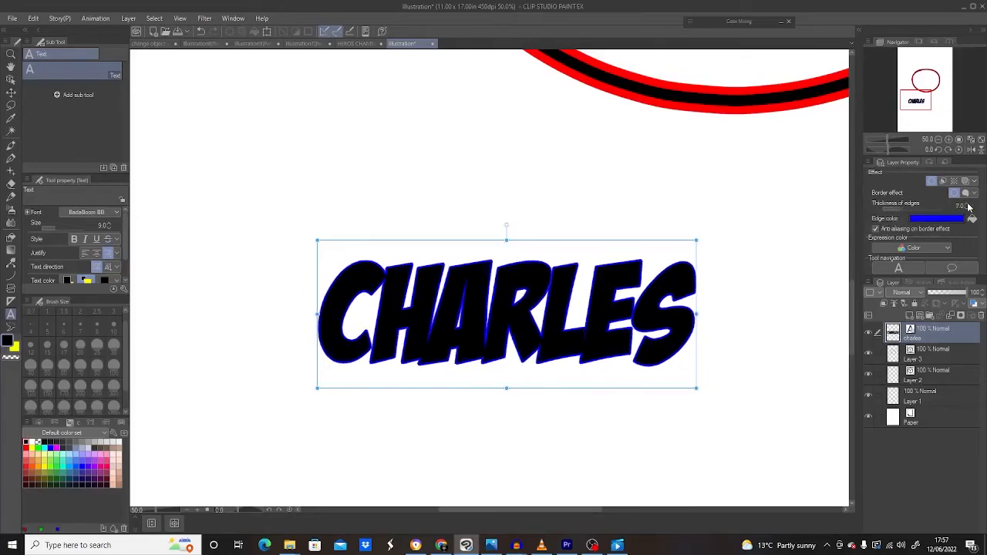
scroll(967, 207, up, 3)
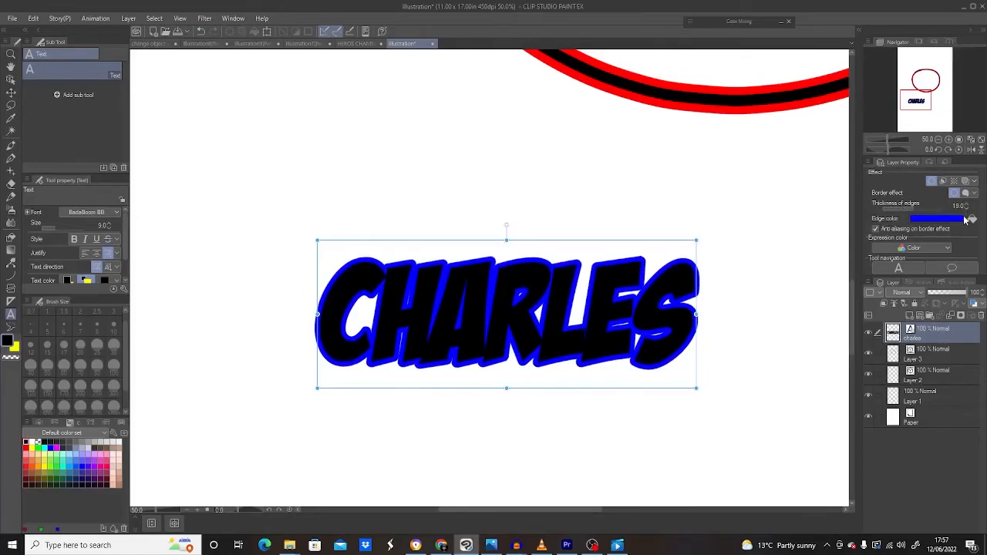
scroll(966, 210, up, 9)
scroll(966, 210, down, 4)
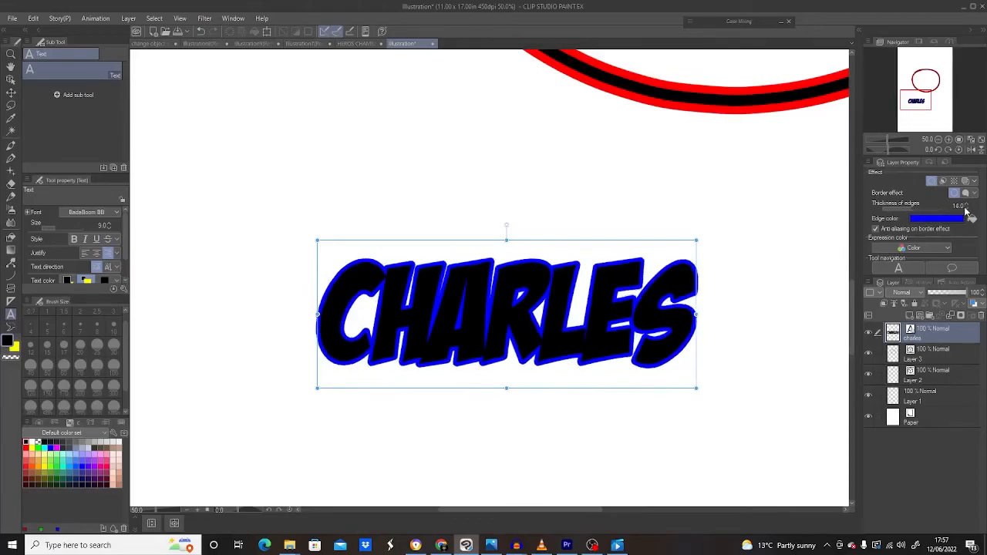
scroll(966, 210, down, 5)
scroll(965, 207, up, 4)
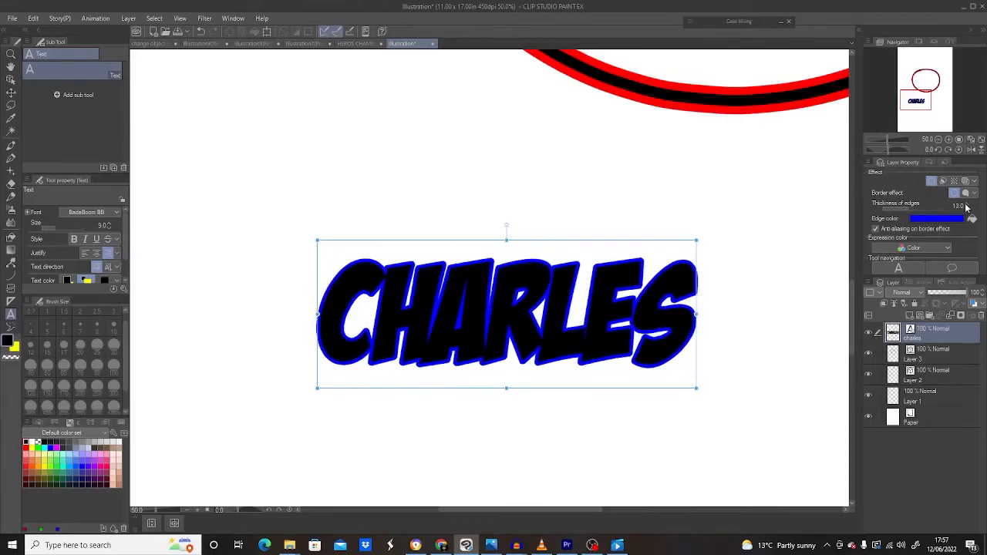
scroll(576, 322, down, 2)
scroll(576, 322, down, 1)
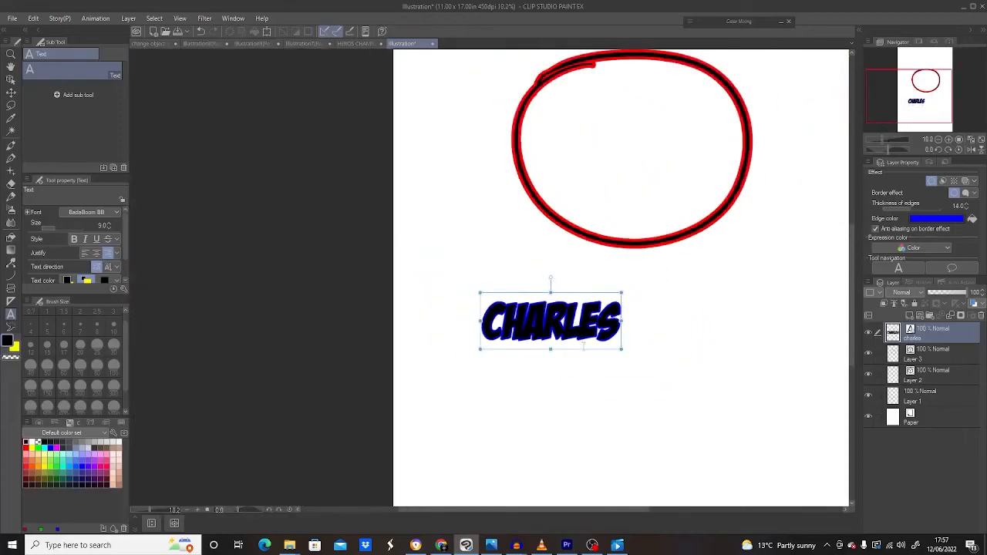
scroll(576, 322, up, 1)
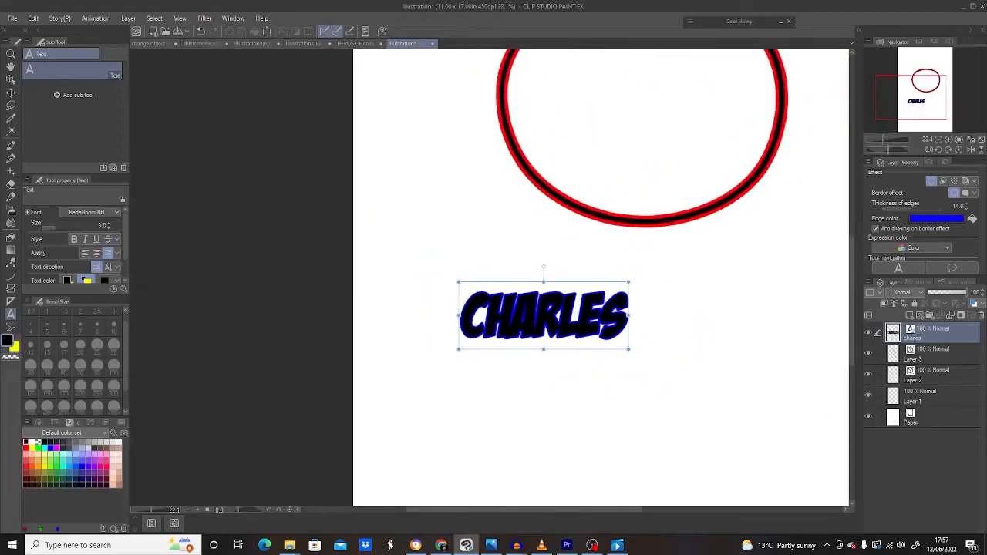